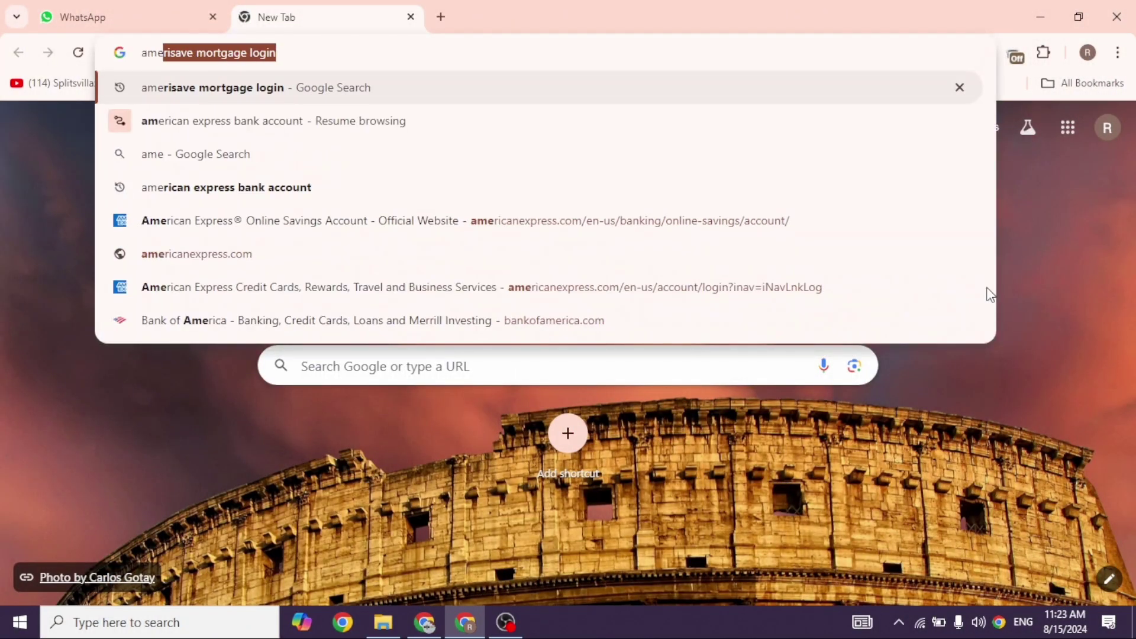
# Step: Search for the AmeriSave mortgage login and submit the email on My AmeriSave
pyautogui.press('Return')
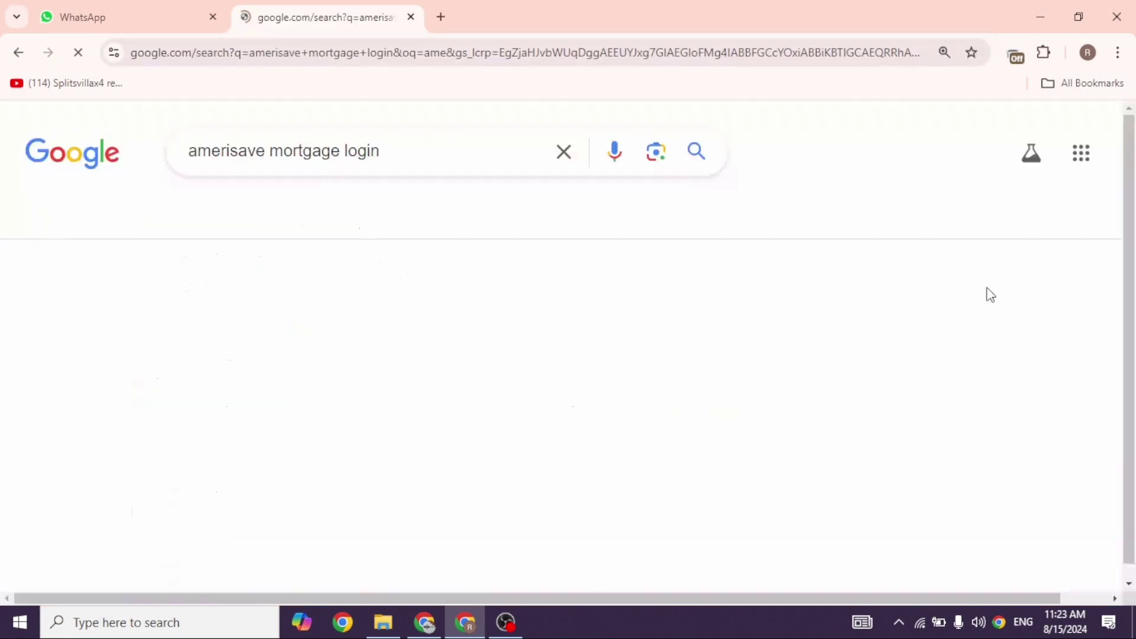
pyautogui.scroll(-2, 729, 423)
pyautogui.scroll(-2, 728, 424)
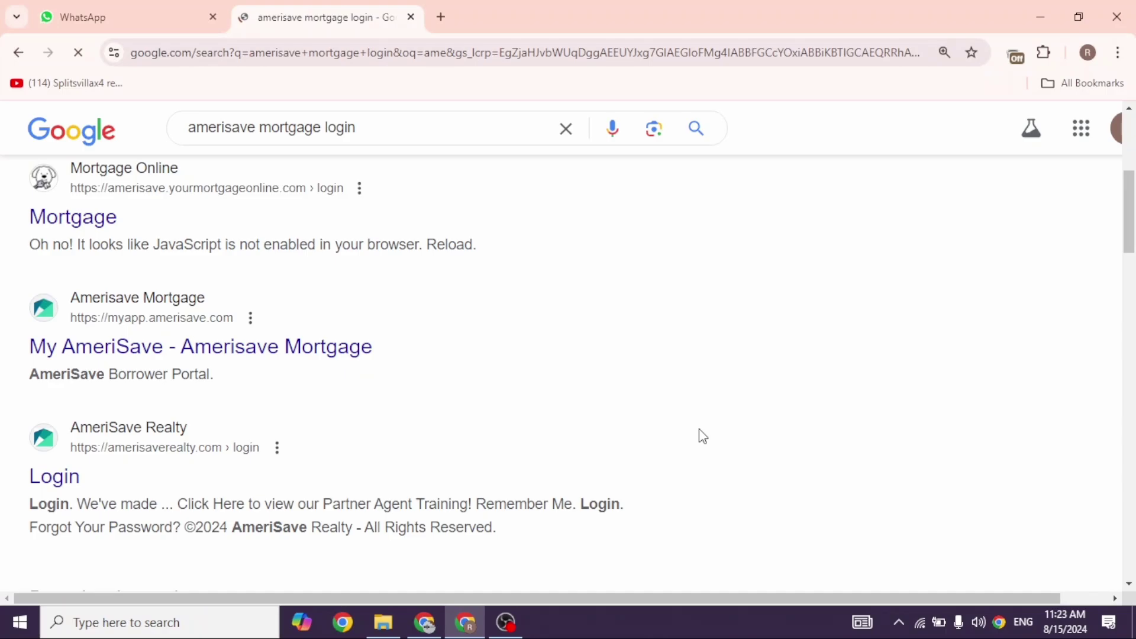
pyautogui.scroll(2, 699, 429)
pyautogui.scroll(2, 599, 437)
pyautogui.scroll(-3, 599, 437)
pyautogui.scroll(3, 598, 437)
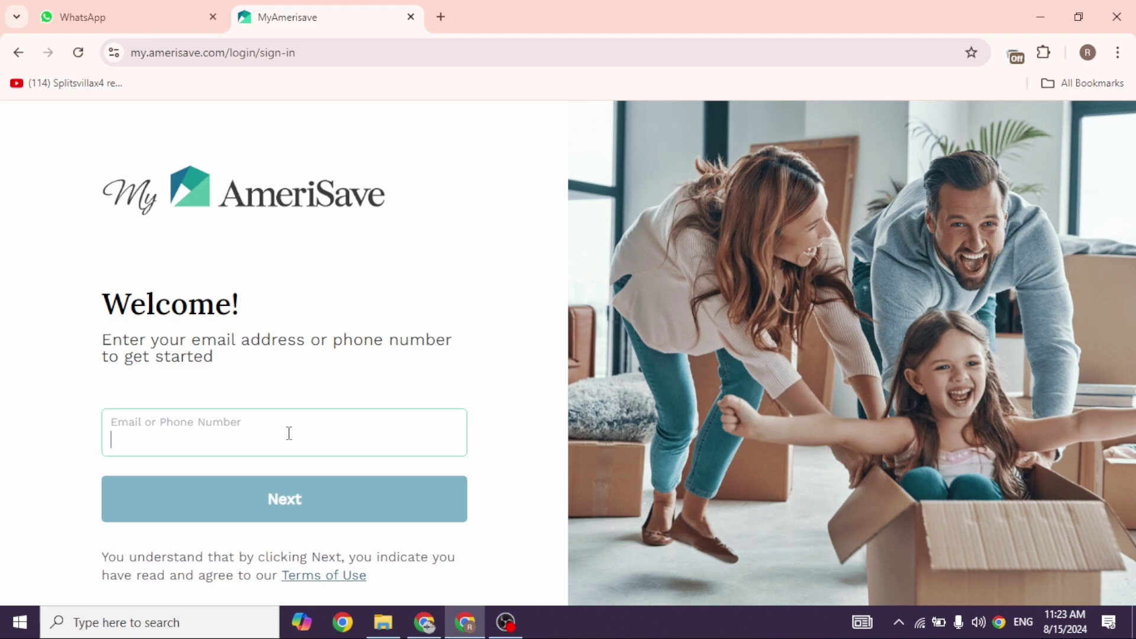
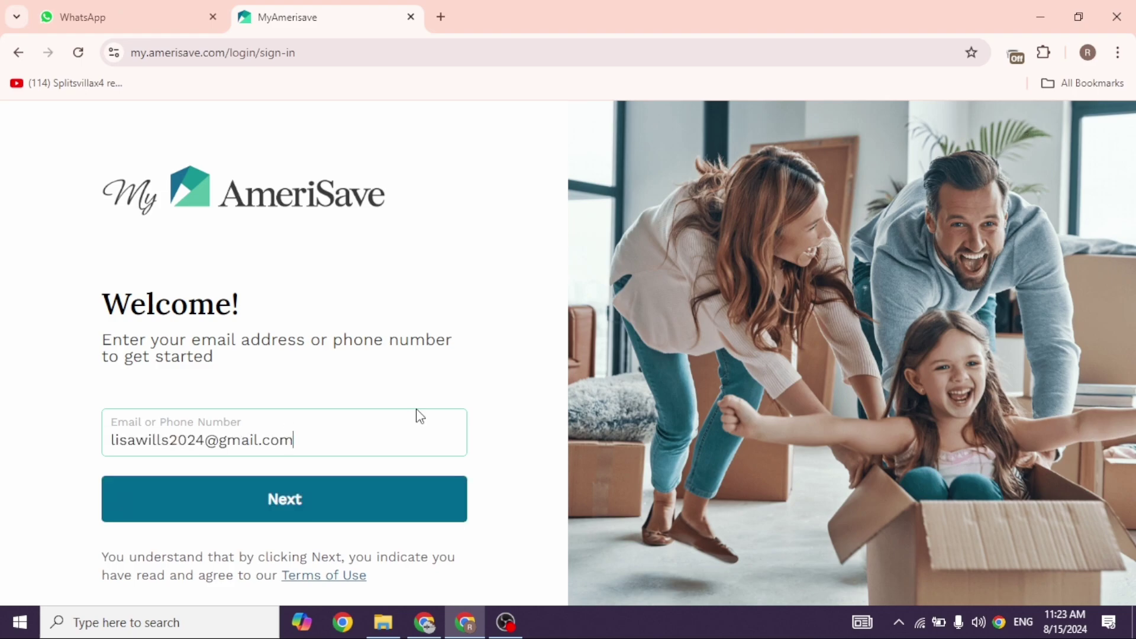
pyautogui.click(313, 505)
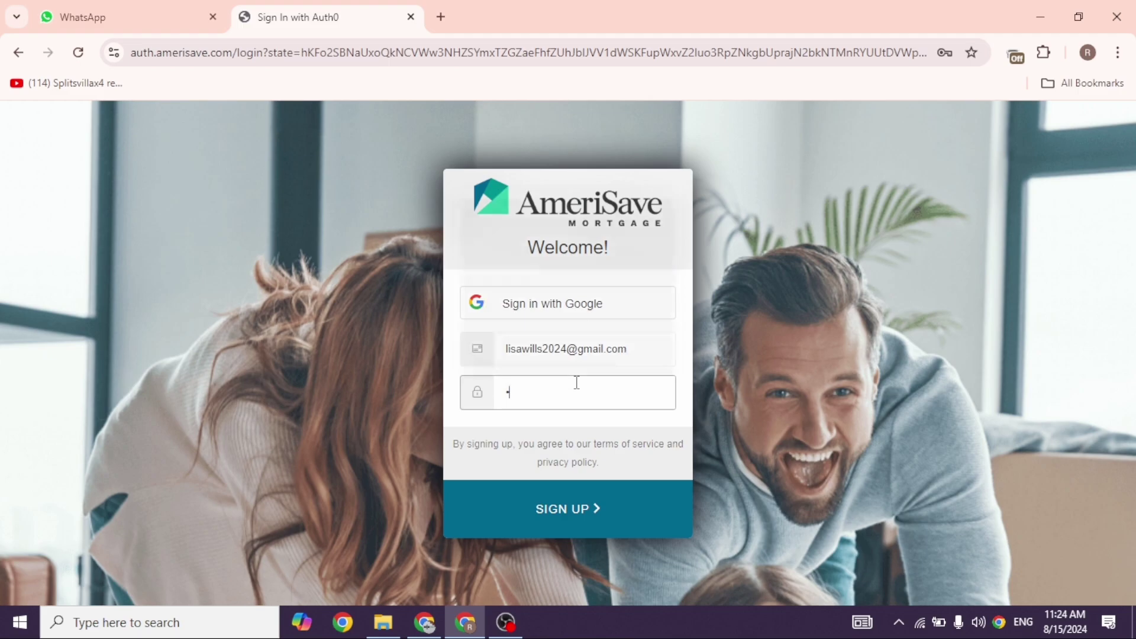
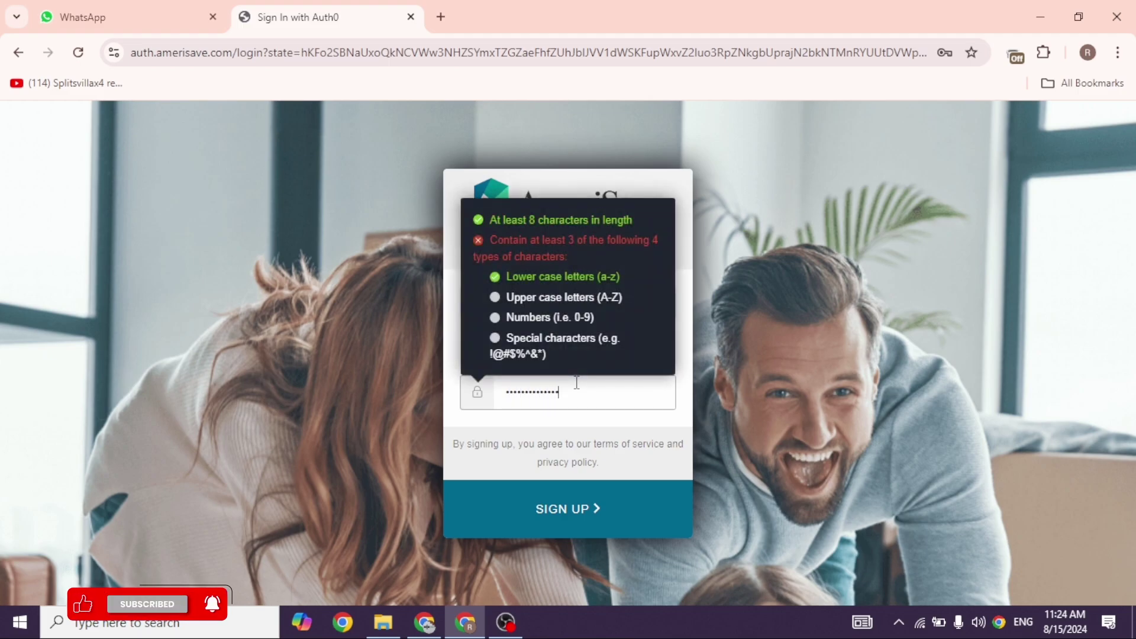
# Step: Clear the mistyped password from the AmeriSave sign-in form to retype it
pyautogui.hotkey('ctrl', 'a')
pyautogui.press('BackSpace')
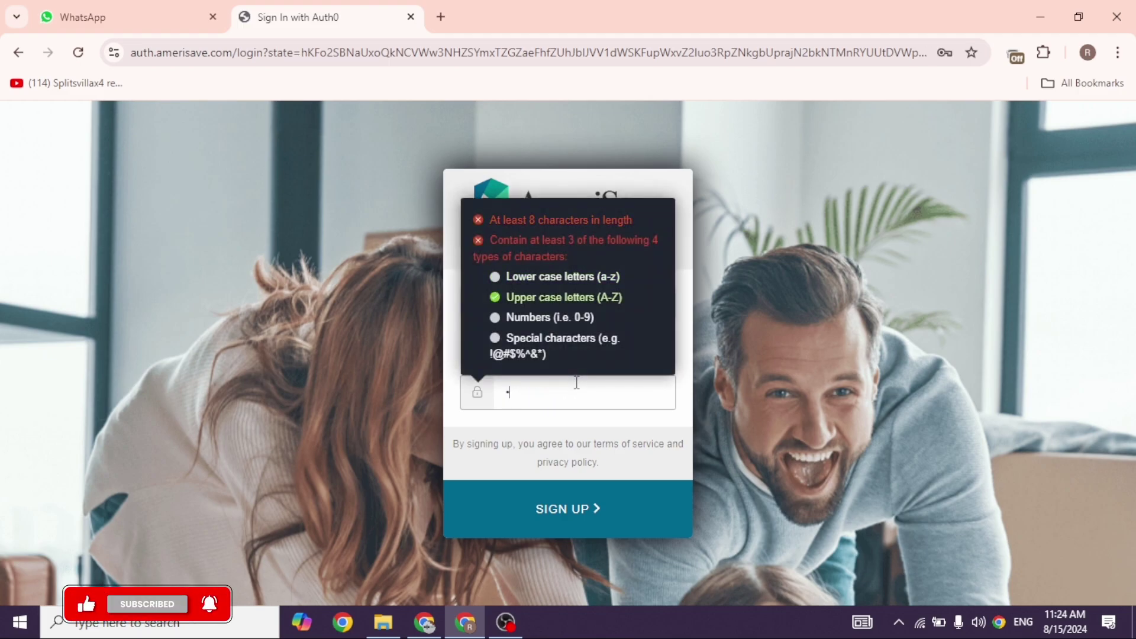
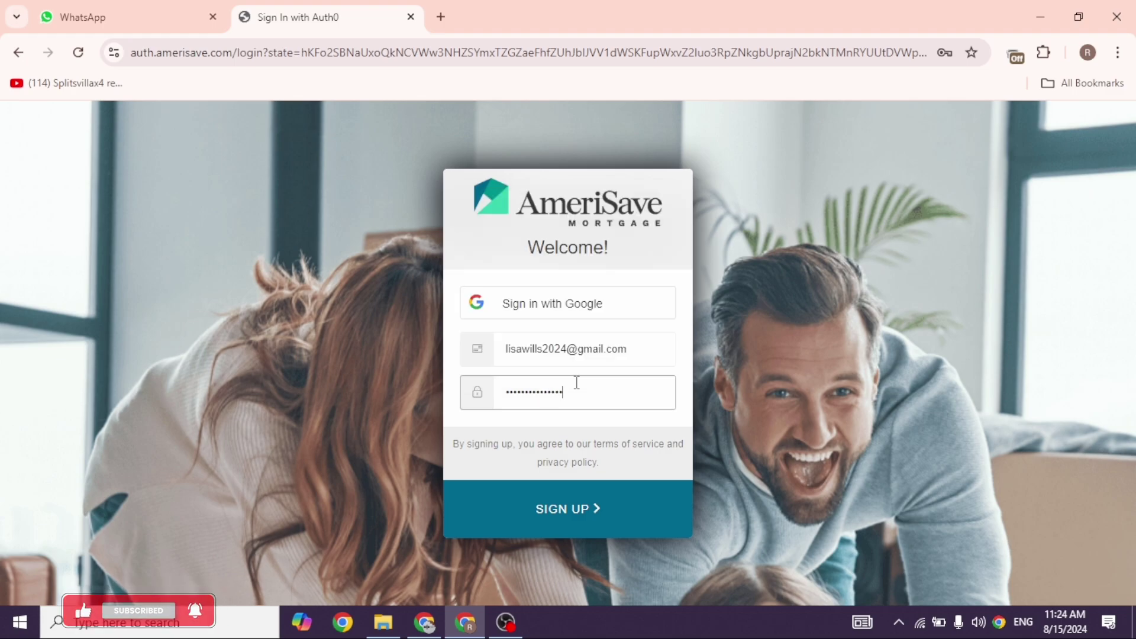